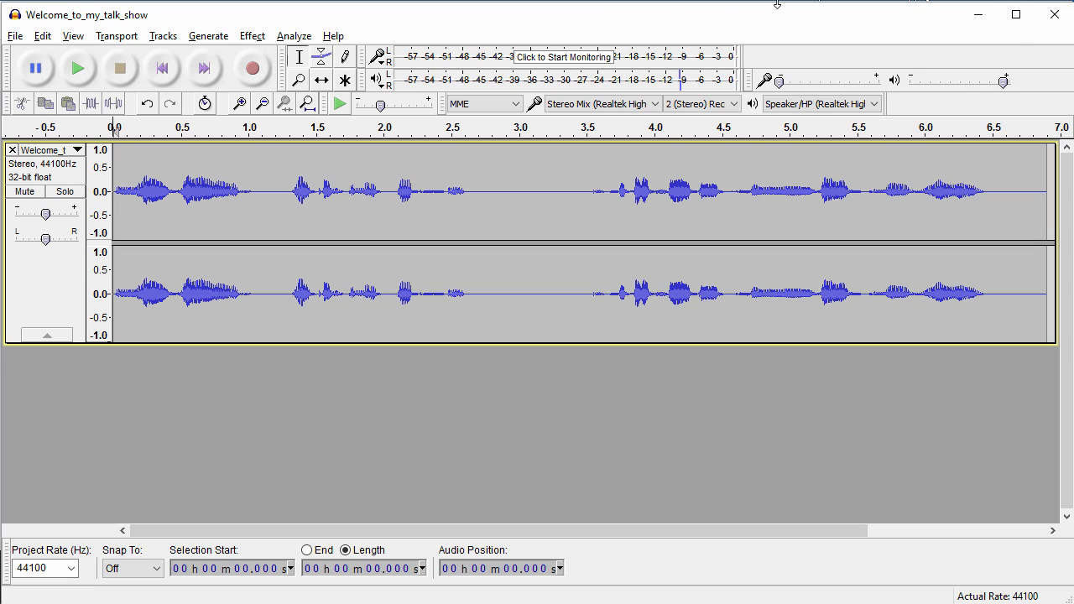
- Switch to the Looperman page in Chrome and preview the Eptic Dimension 7 Intro loop
click(77, 69)
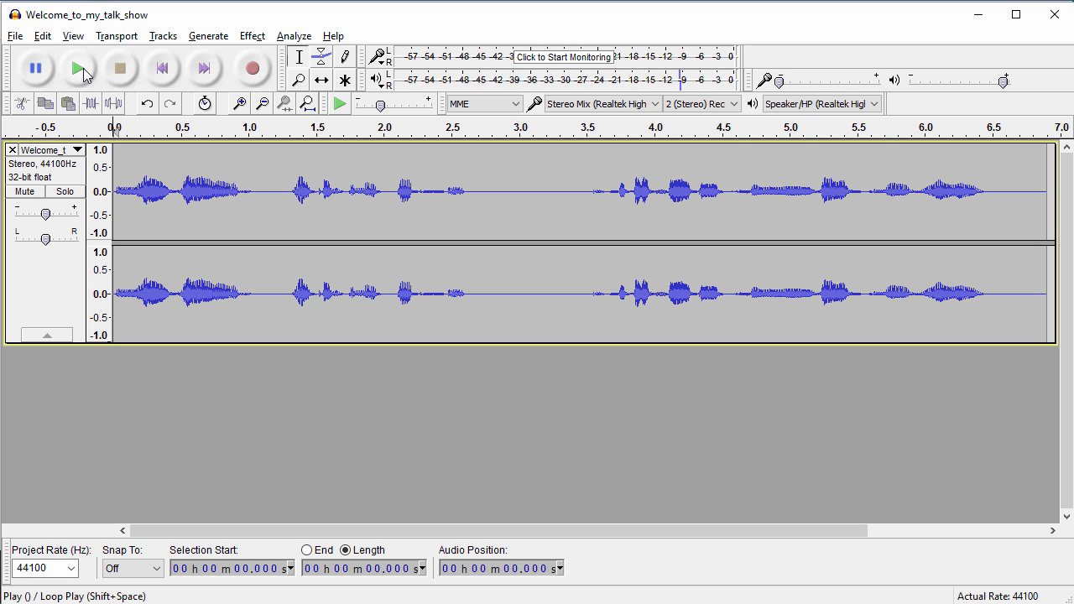
key(alt+Tab)
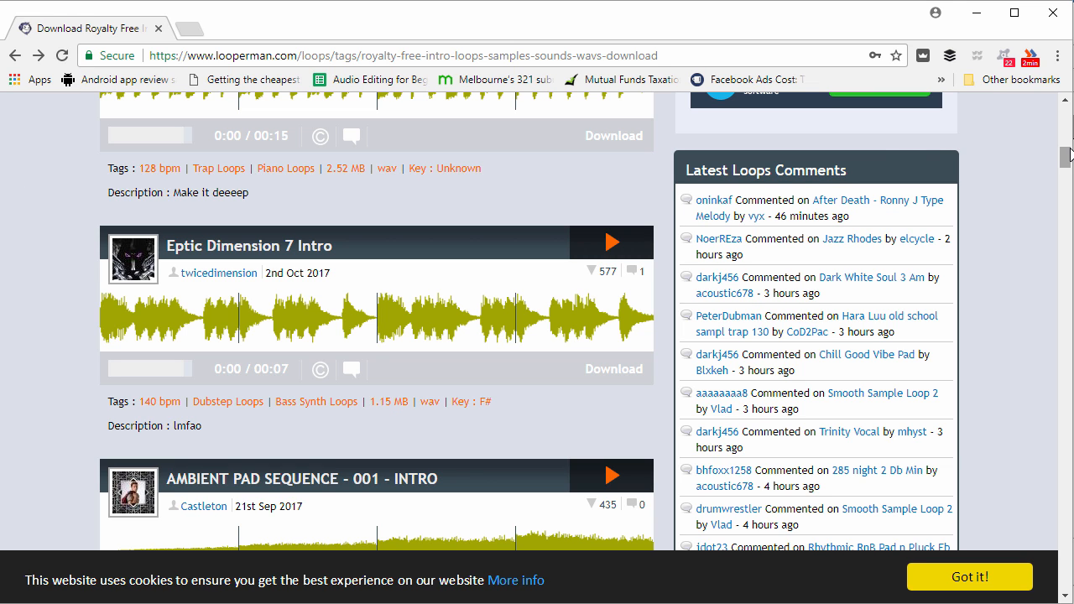
mouse_move(1065, 156)
mouse_down()
mouse_move(1067, 105)
mouse_move(1059, 156)
mouse_up()
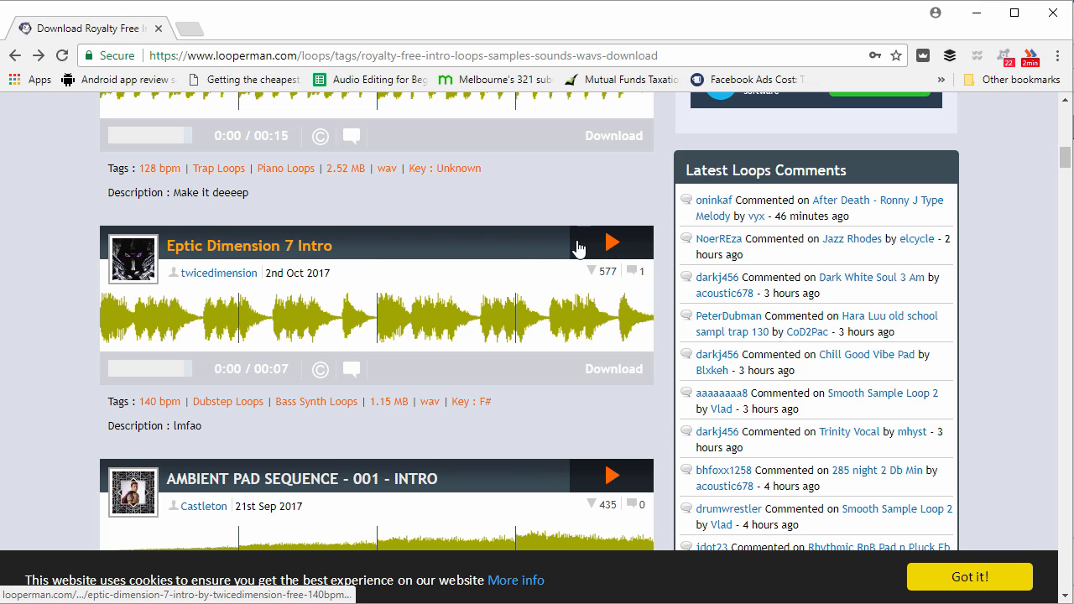
click(613, 242)
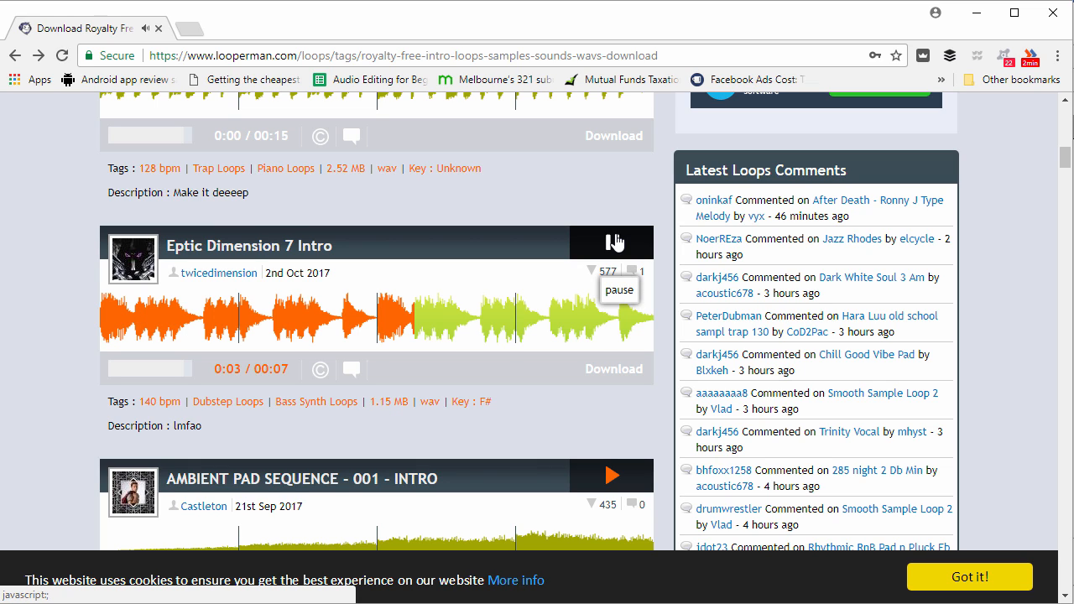
click(614, 242)
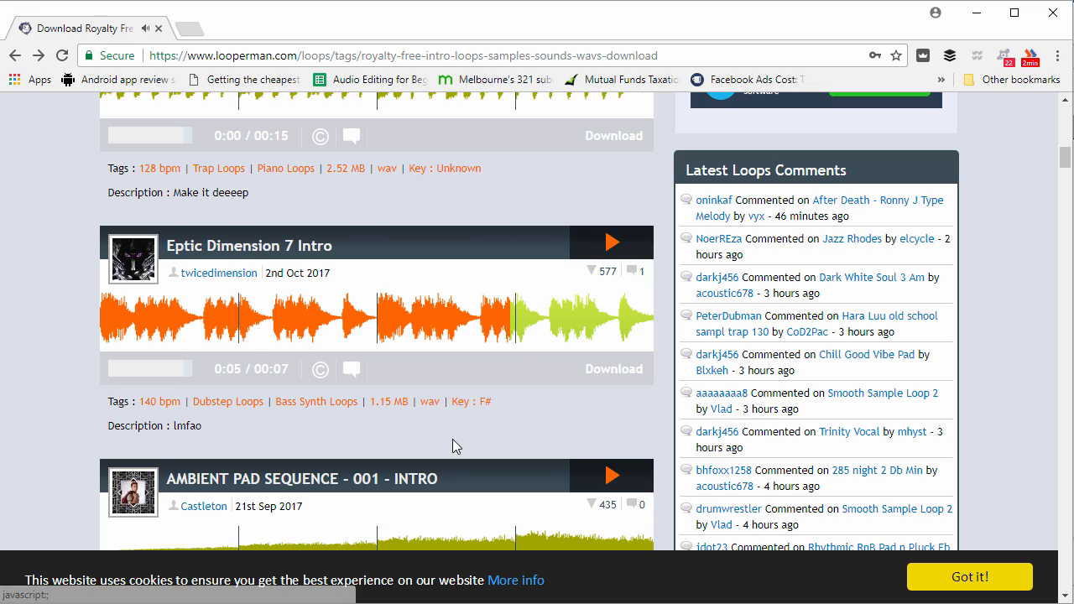
- Download the Eptic Dimension 7 Intro loop and save the WAV file in the Audio Files folder
click(610, 383)
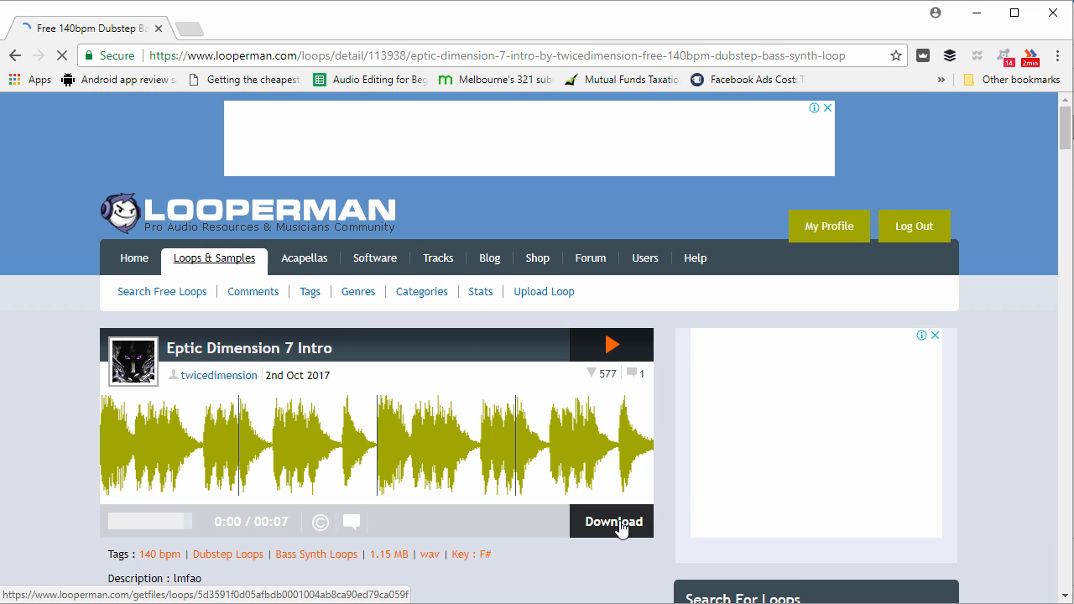
click(618, 525)
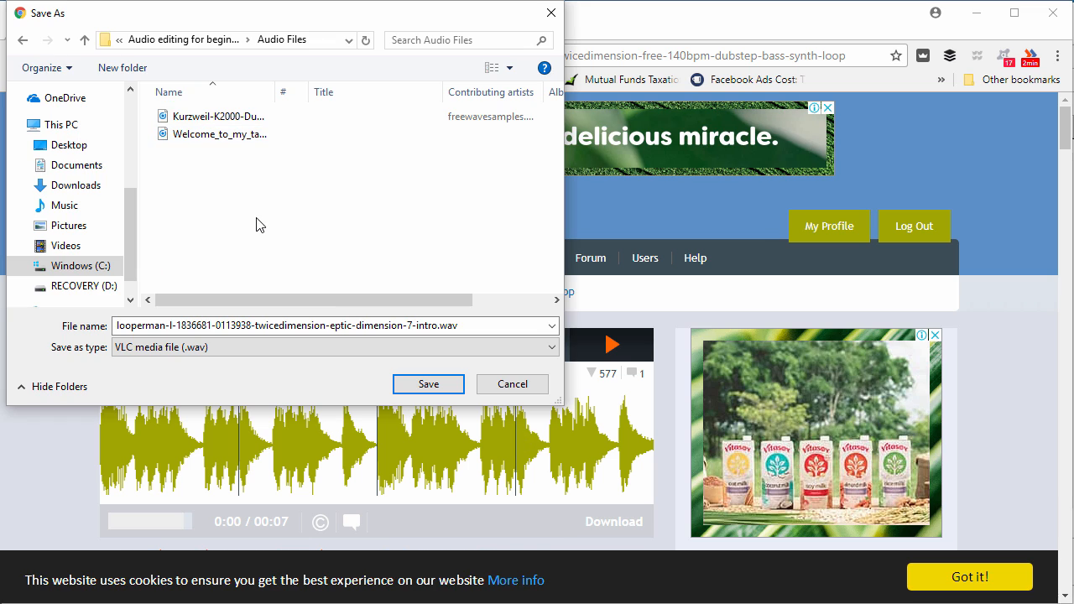
click(425, 386)
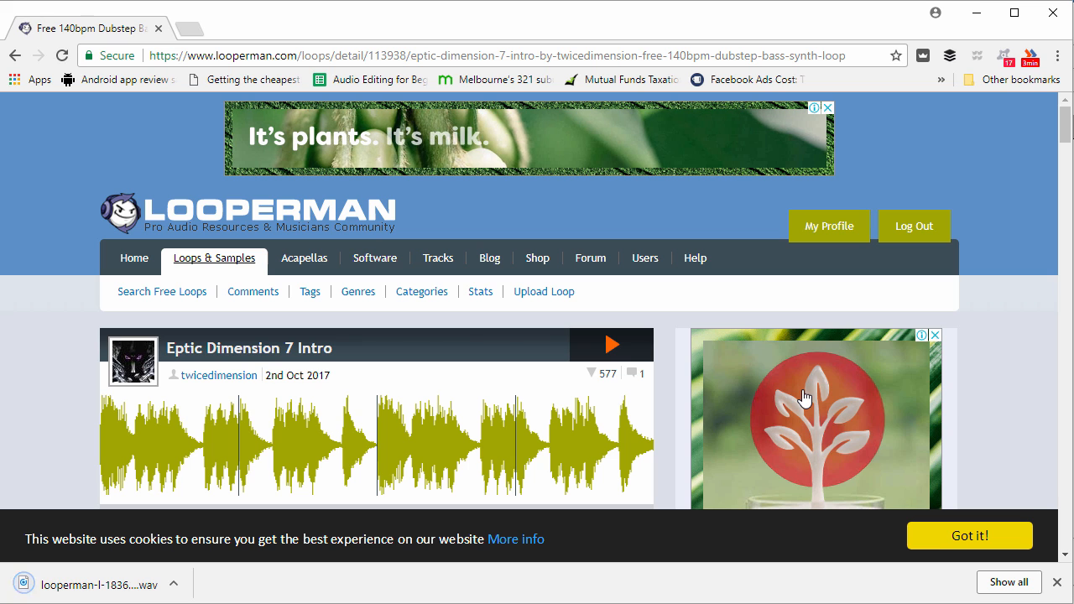
scroll(746, 182, down, 5)
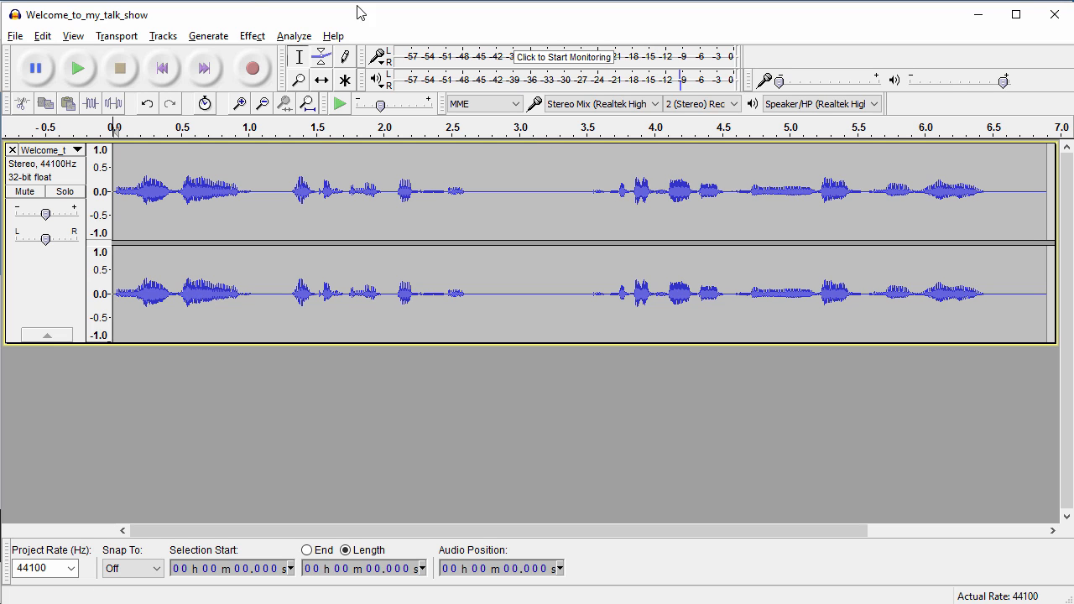
- Switch to Audacity and import the downloaded looperman WAV into the talk show project, making a copy of the file before editing
click(15, 36)
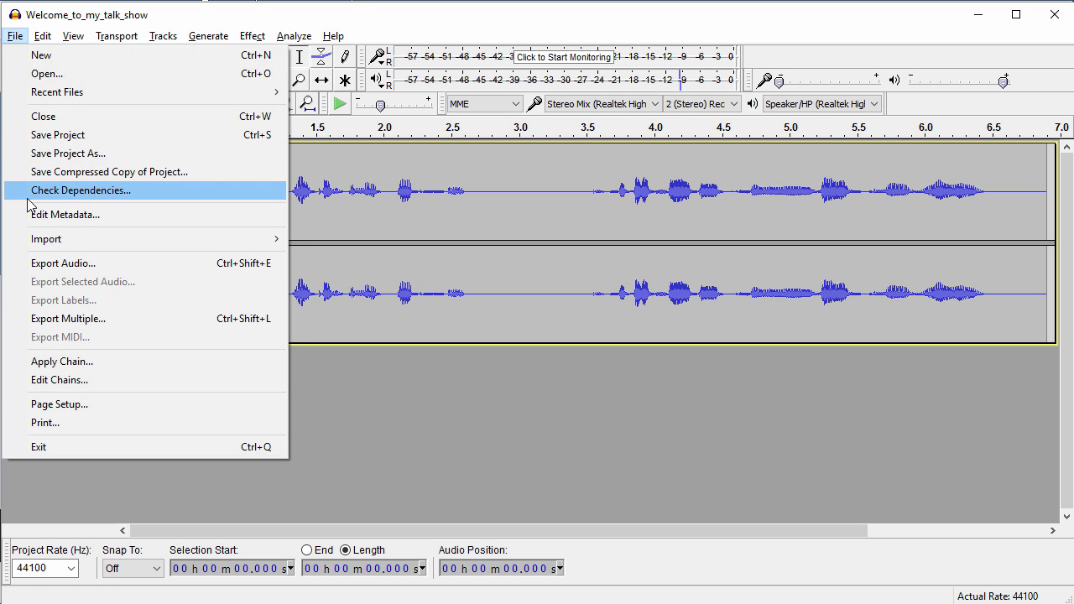
mouse_move(120, 237)
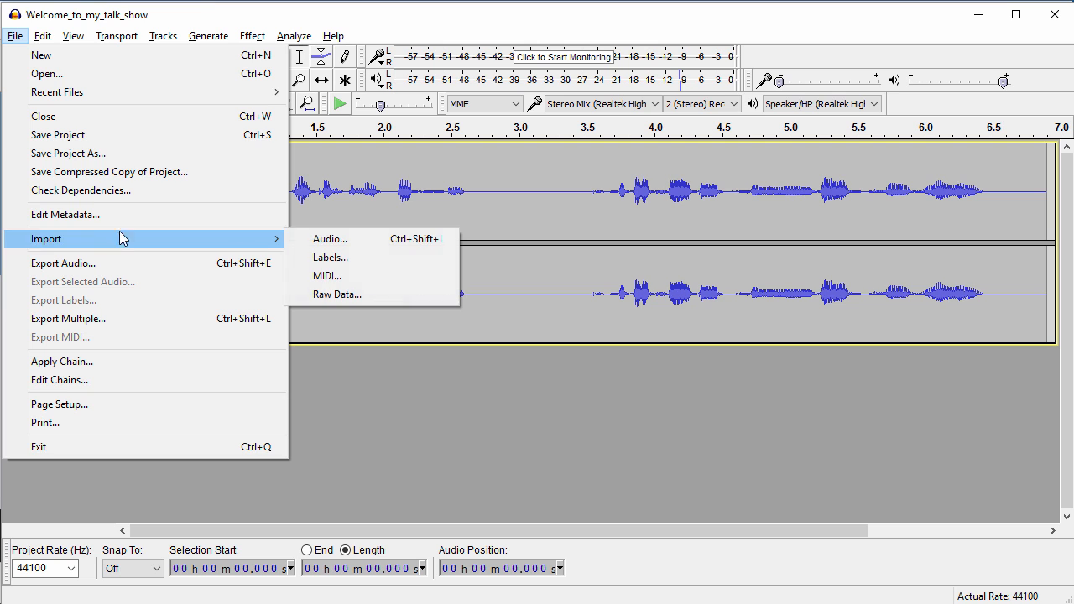
click(330, 239)
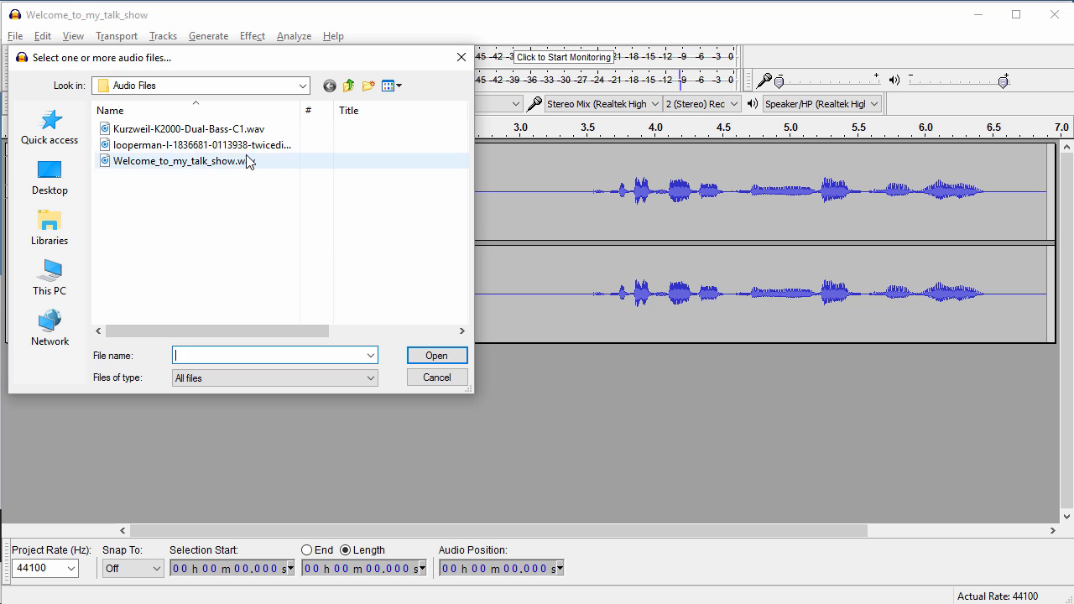
double_click(249, 144)
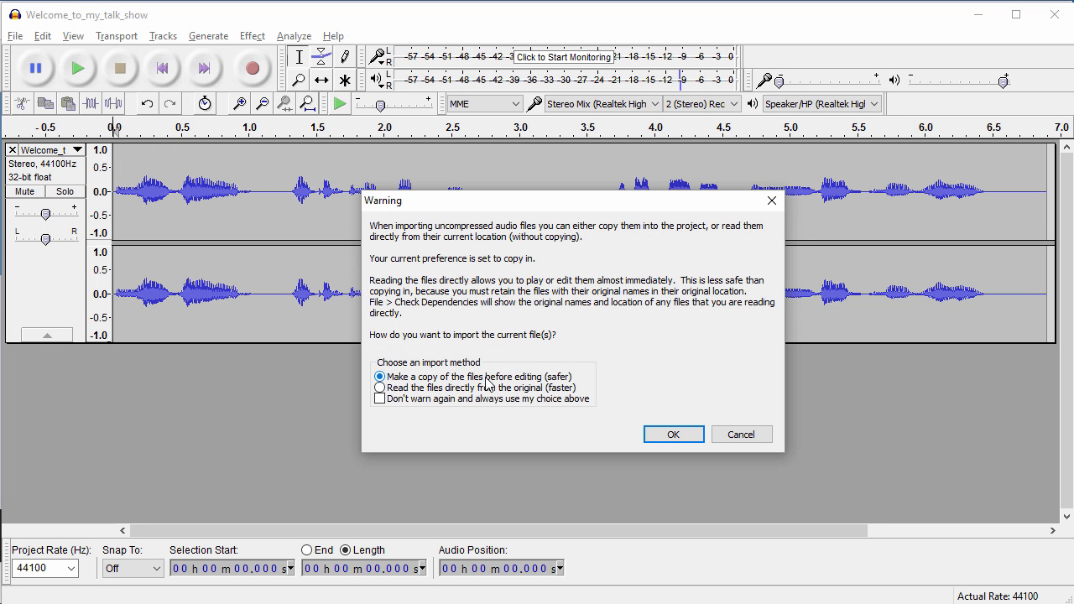
click(676, 434)
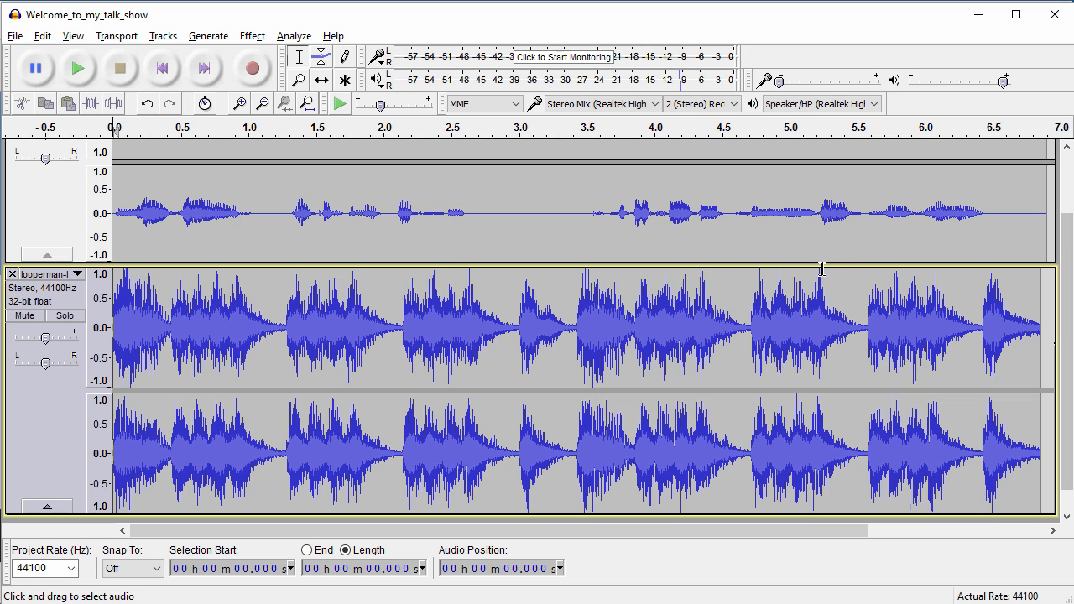
- Reduce the heights of the voice track and the looperman track so both fit in the project window
drag(818, 270, 821, 241)
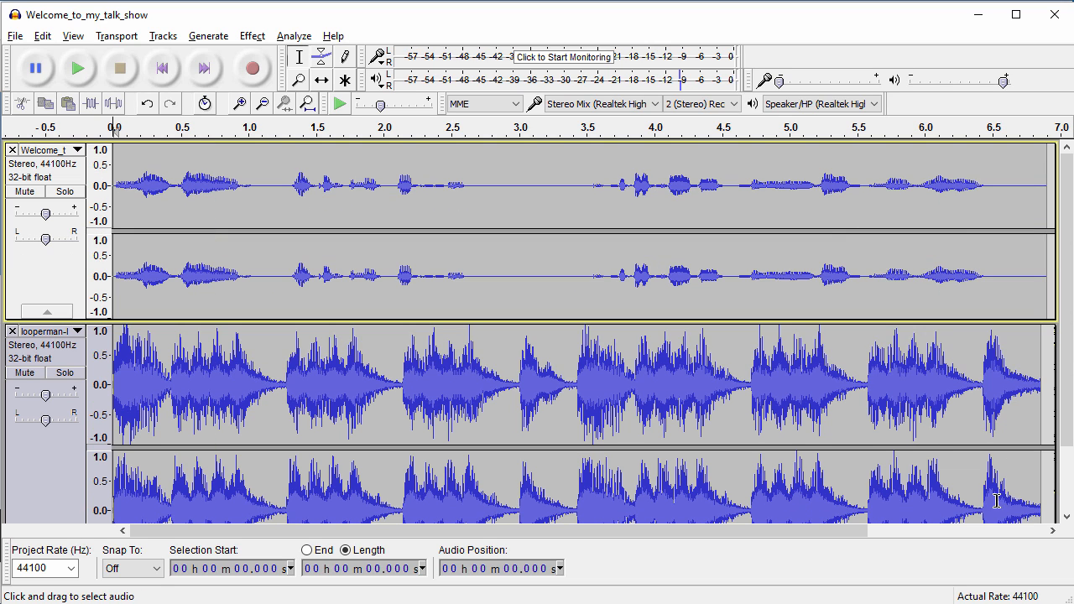
click(1069, 501)
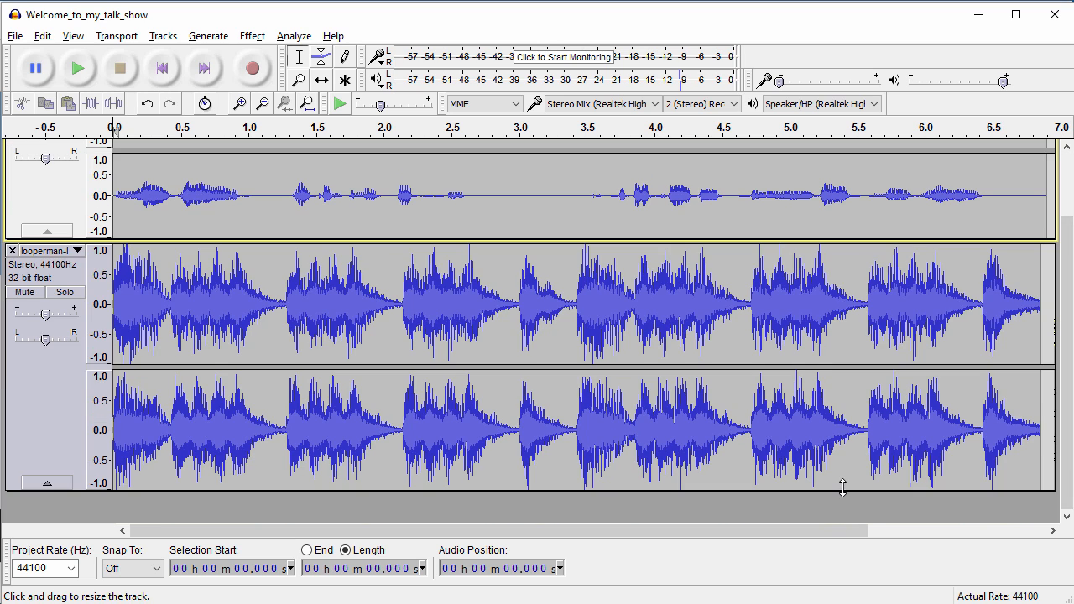
click(842, 483)
drag(843, 494, 843, 418)
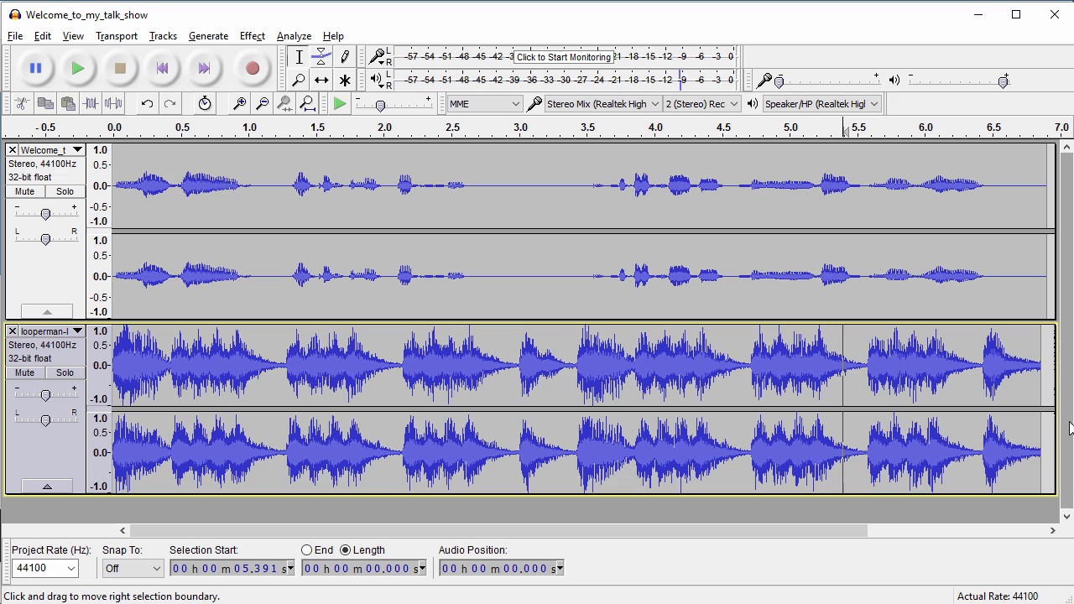
- Remove the imported looperman track from the talk show project
click(12, 332)
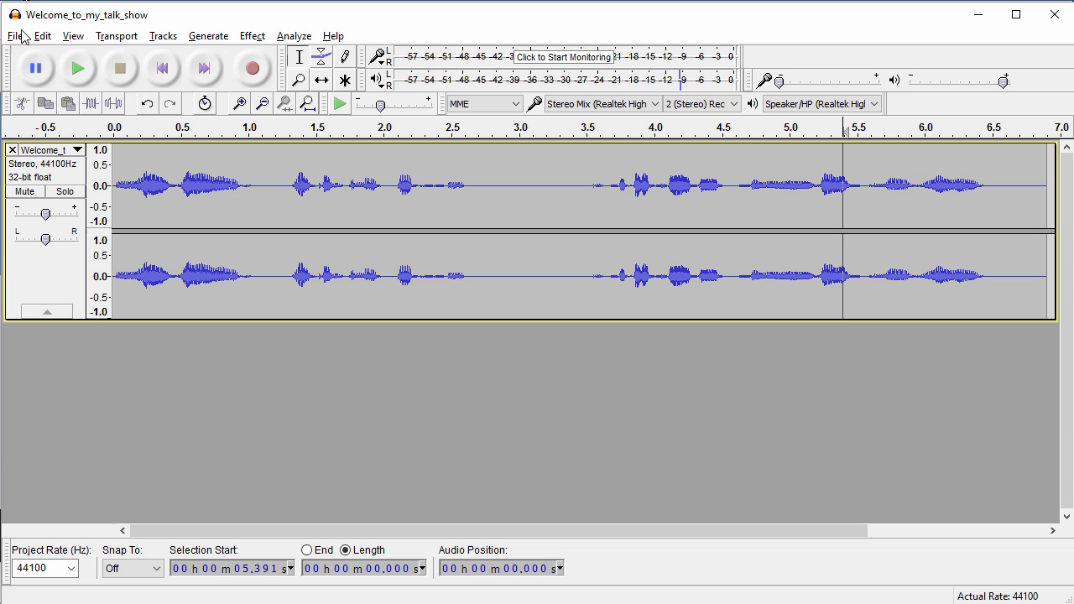
click(15, 36)
mouse_move(67, 240)
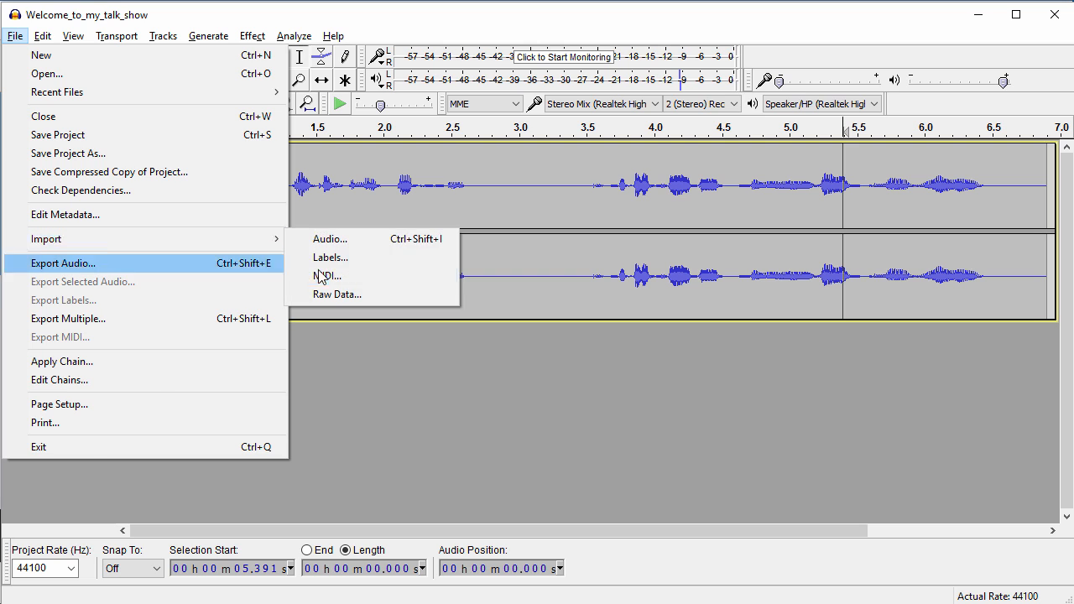
click(421, 239)
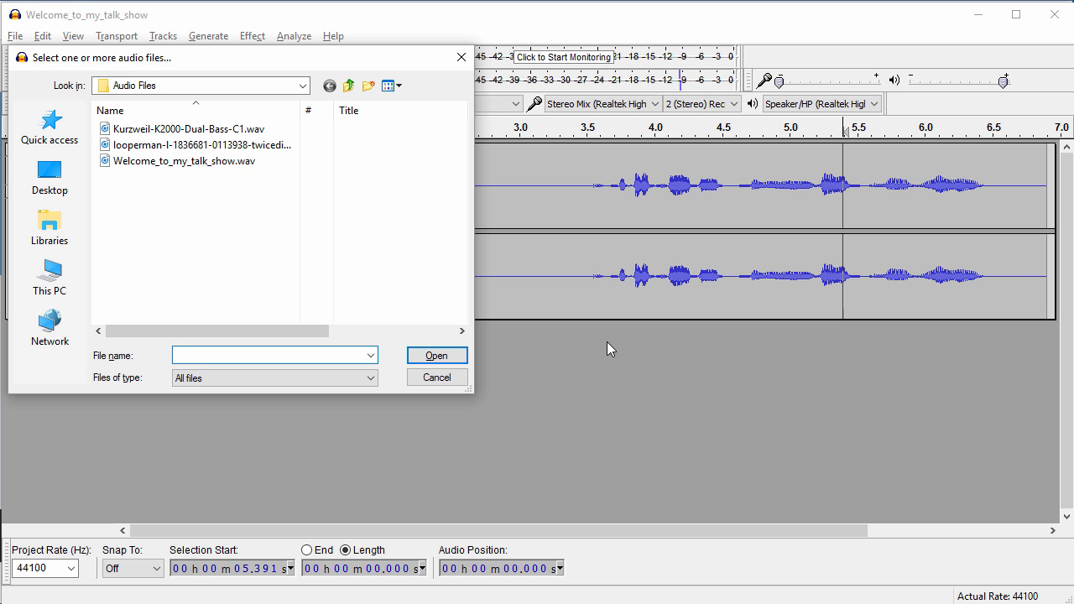
key(Escape)
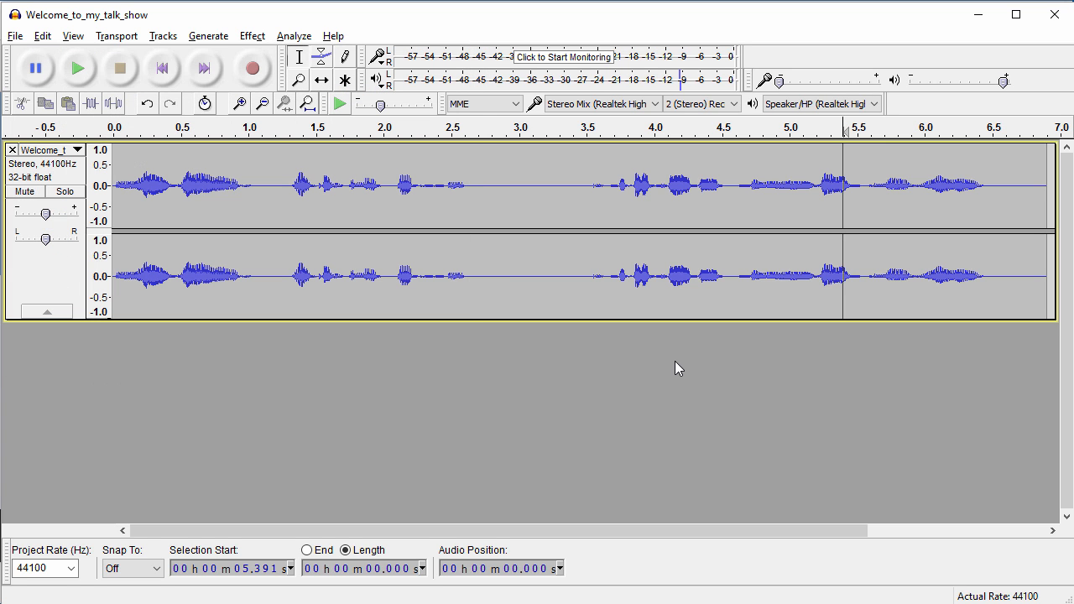
- Open the looperman WAV in a separate project window, making a copy of the file before editing, and reposition that window
key(ctrl+shift+i)
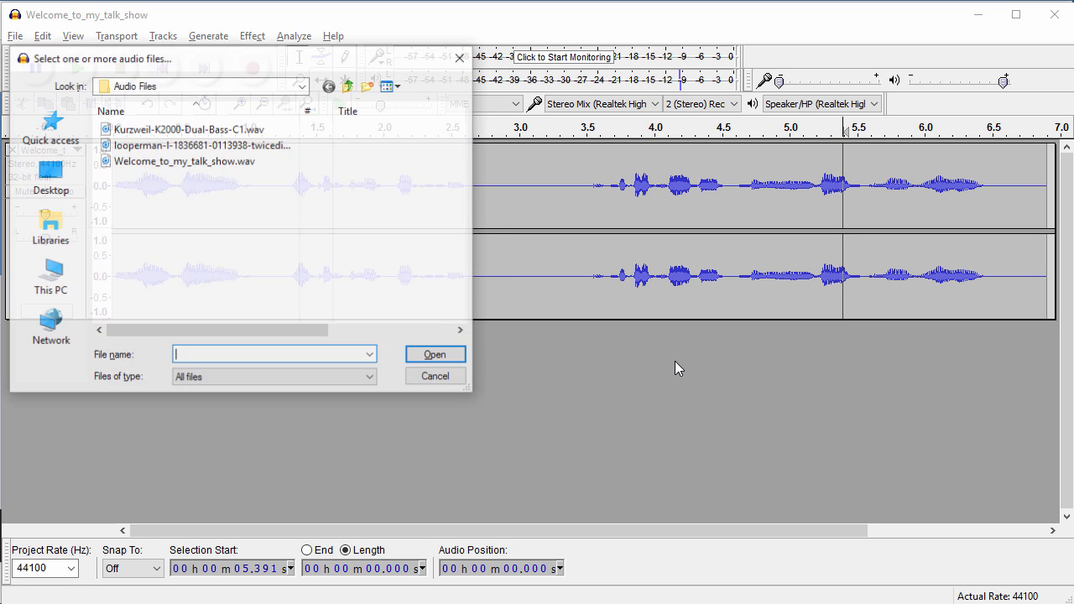
double_click(224, 149)
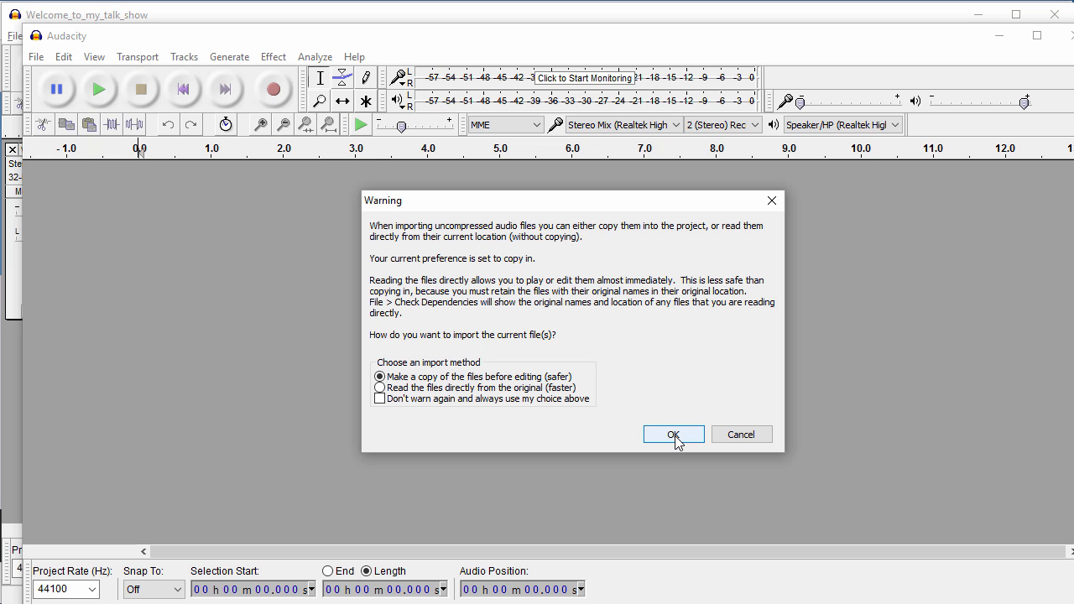
click(673, 435)
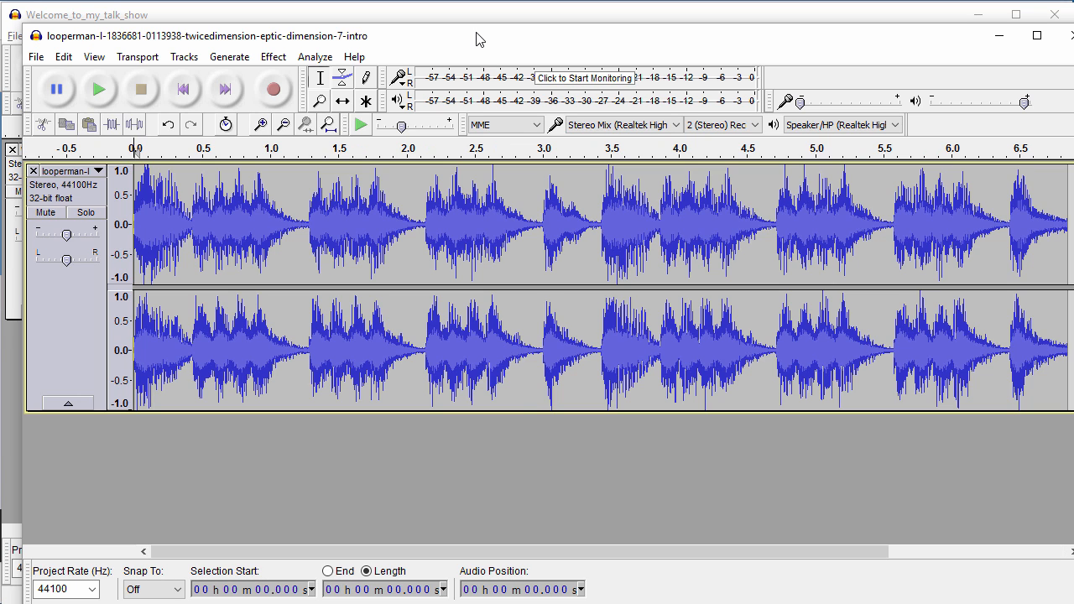
drag(479, 39, 464, 178)
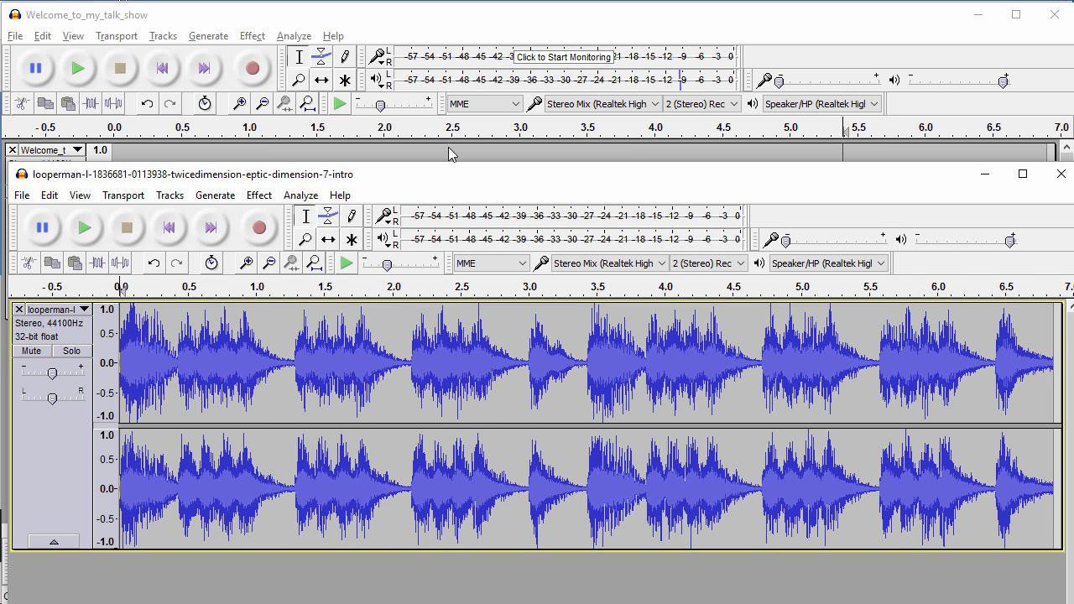
drag(450, 175, 452, 25)
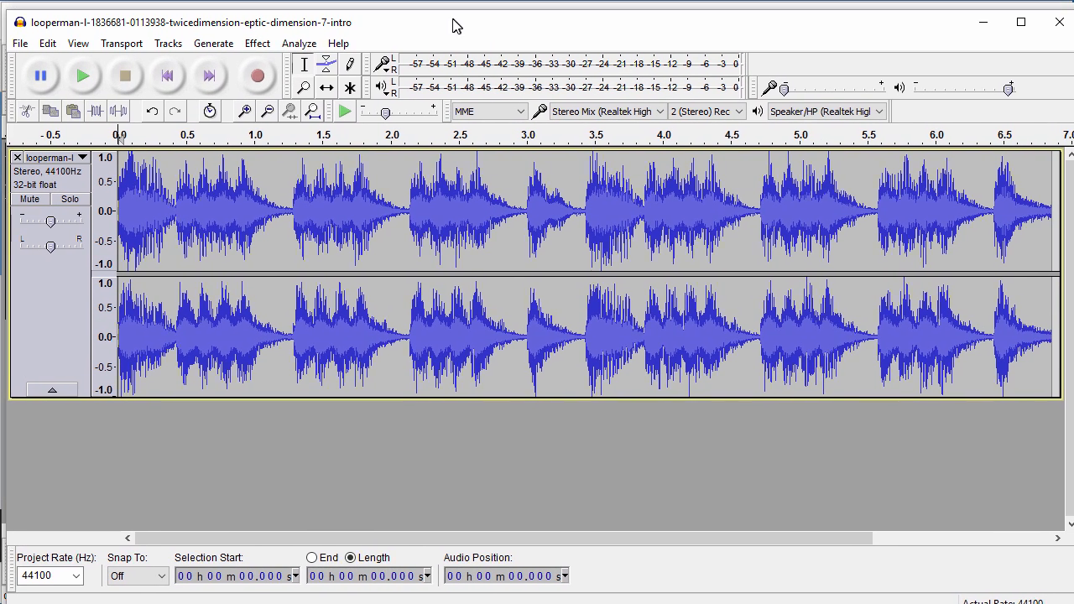
- Copy the entire looperman clip and close its separate project window
double_click(403, 219)
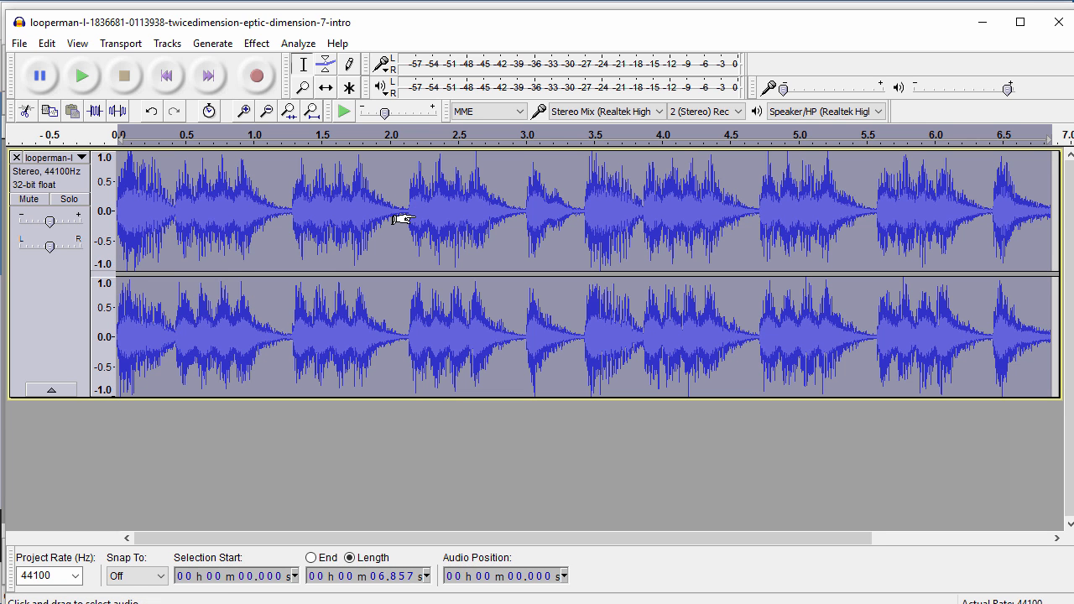
key(space)
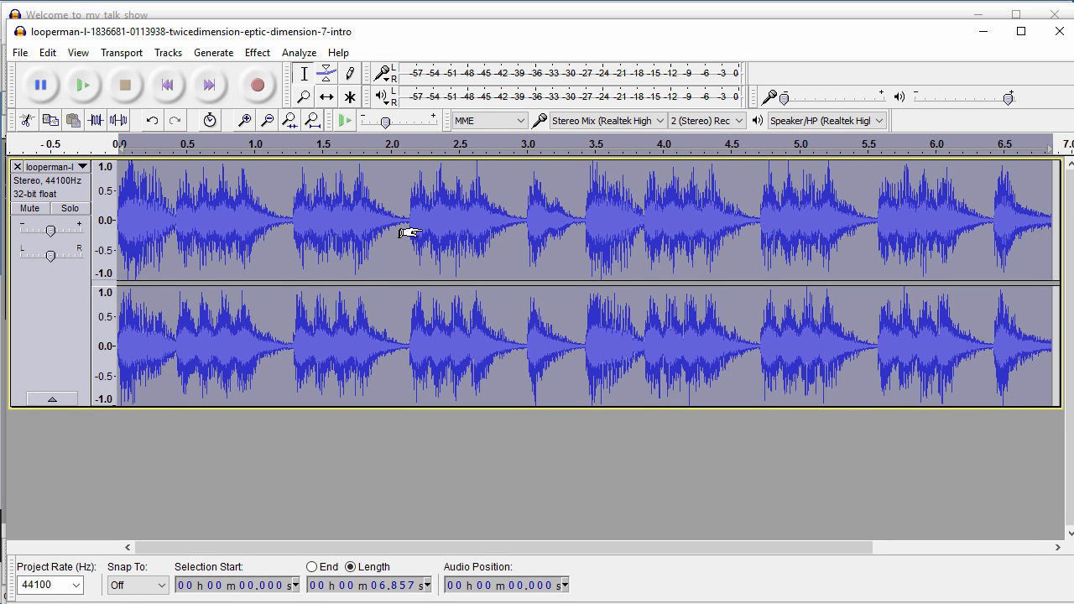
key(ctrl+w)
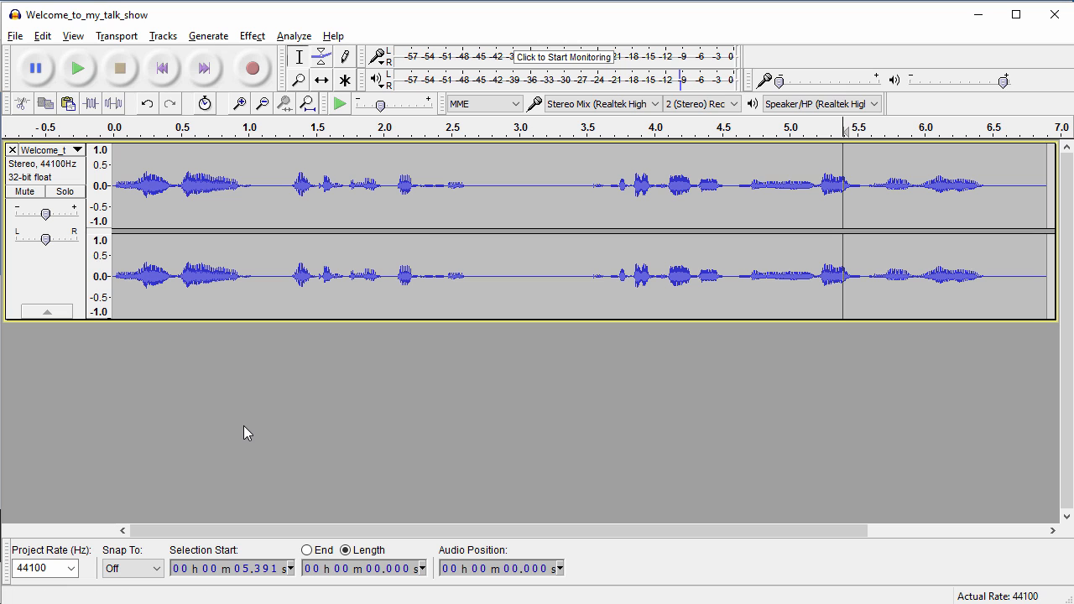
- Paste the copied loop as a new track below the voice track and reduce both tracks' heights
key(ctrl+v)
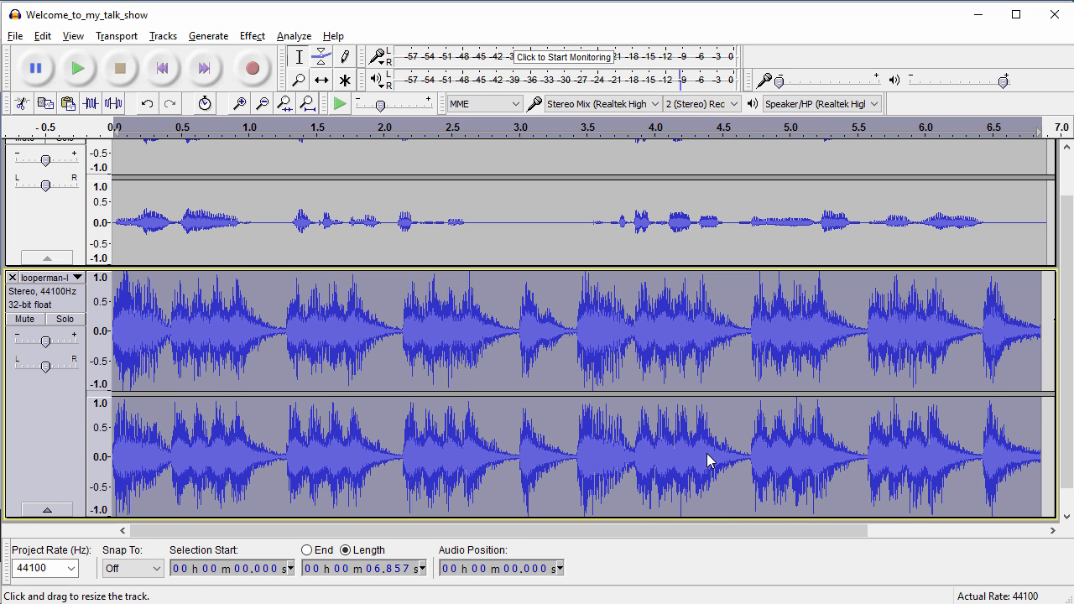
drag(707, 460, 705, 441)
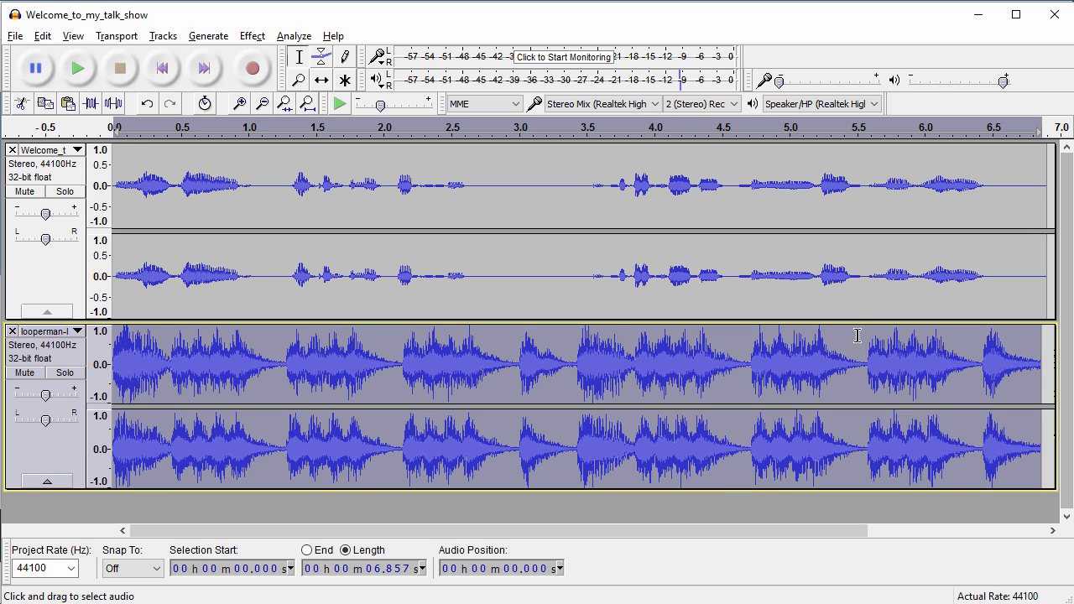
drag(855, 321, 848, 291)
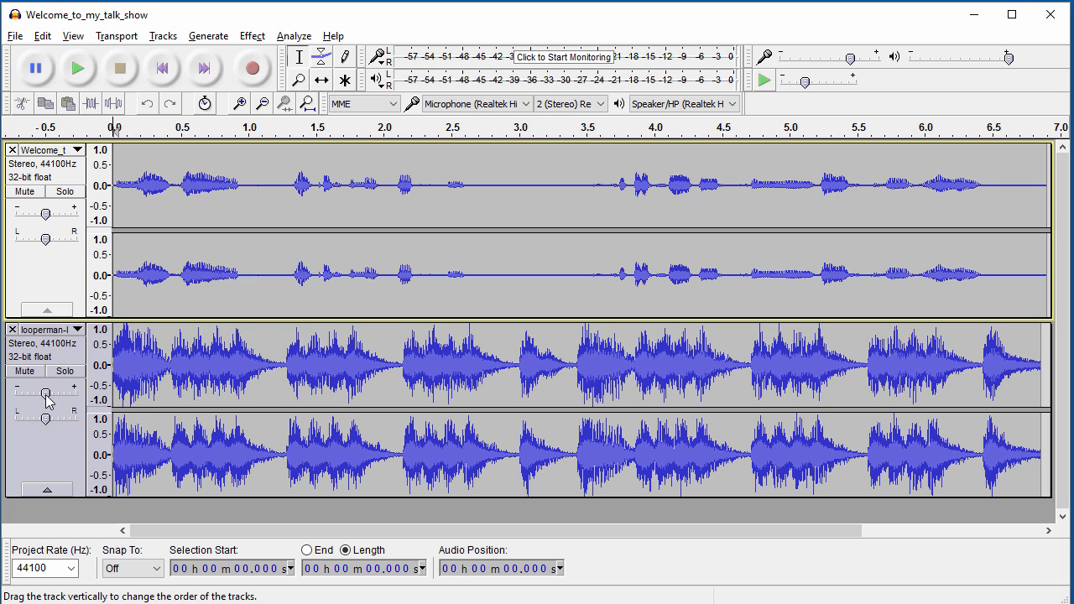
- Try lowering the gain of the looperman track
mouse_move(47, 400)
drag(46, 395, 34, 395)
mouse_move(42, 394)
mouse_down()
mouse_move(54, 395)
mouse_move(44, 400)
mouse_up()
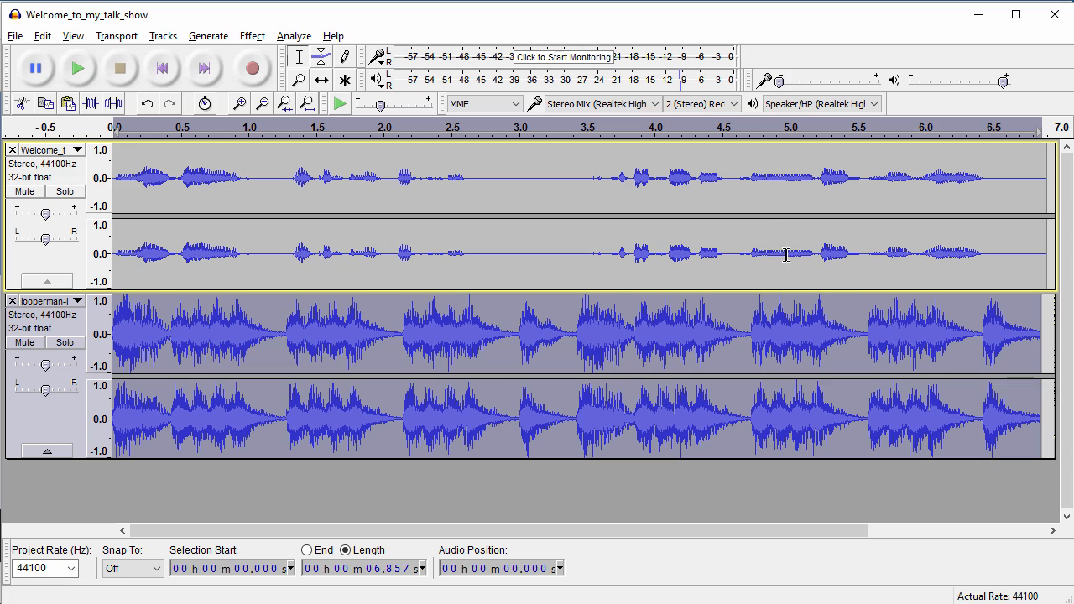
- Play the voice and music tracks together from the start of the project, and stop playback after listening
click(762, 223)
key(Home)
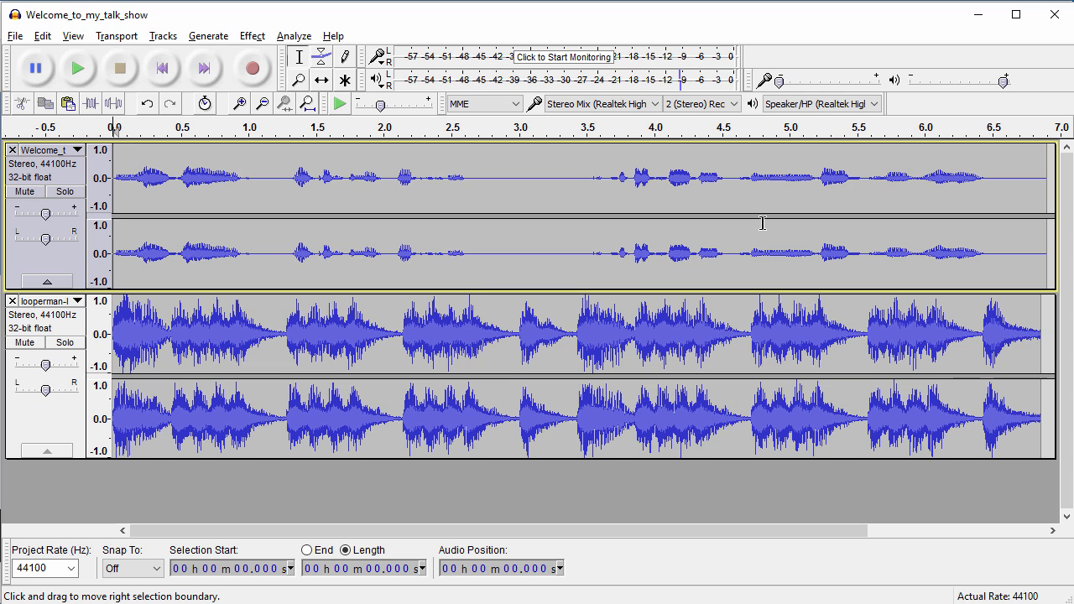
key(space)
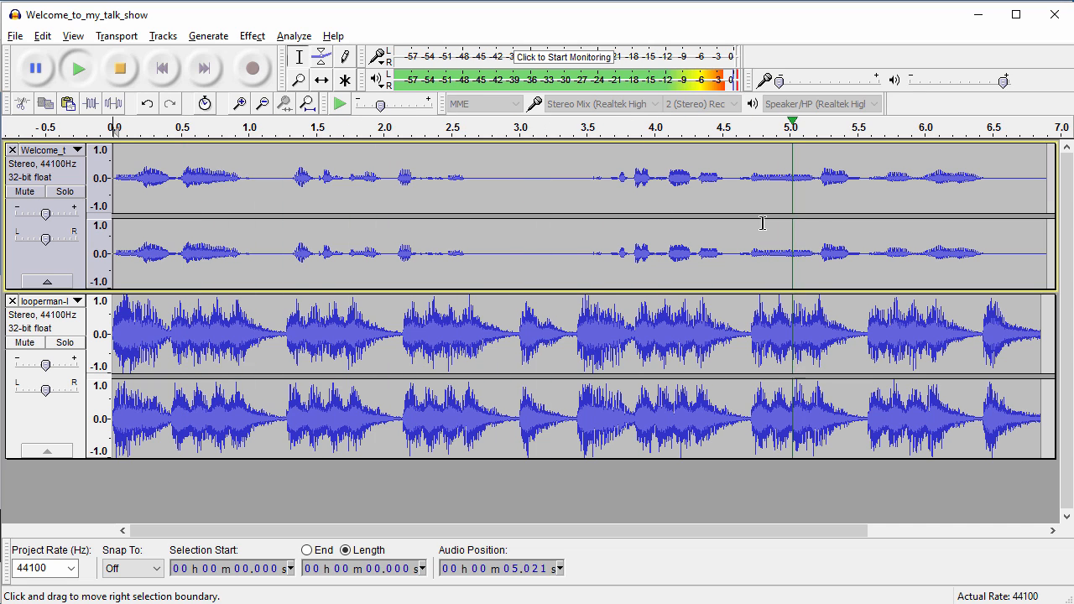
key(space)
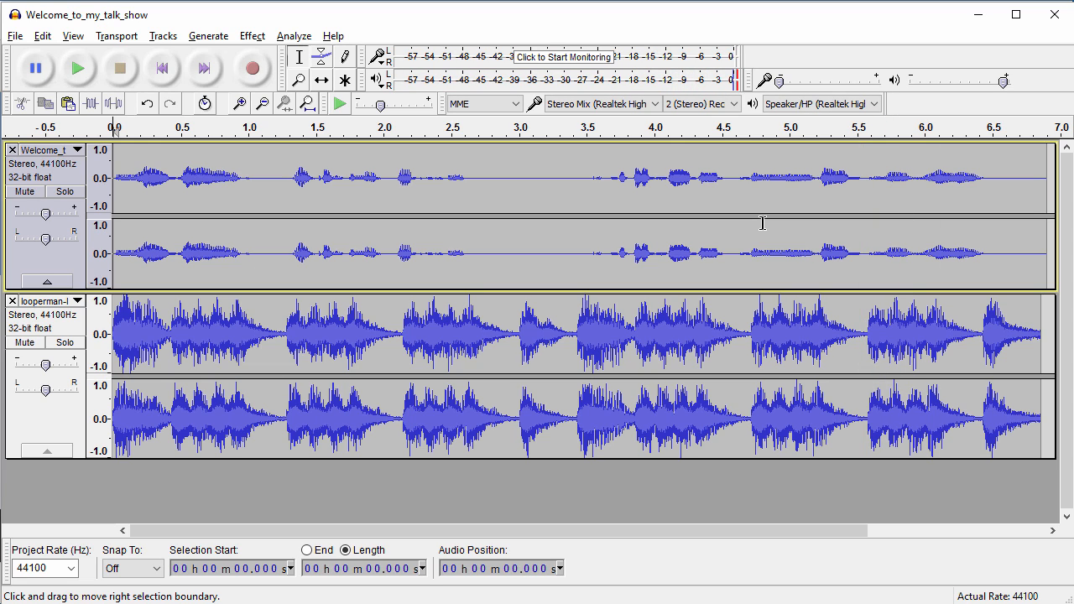